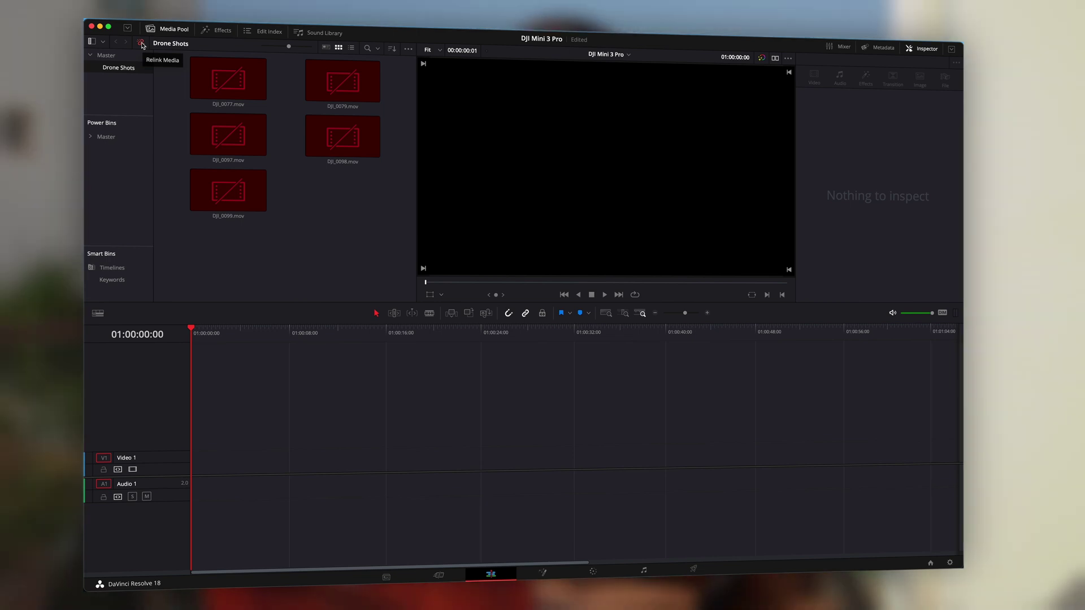
Step: Relink the five missing drone clips by locating them in the Drone Shots folder
{"action": "left_click", "coordinate": [141, 44]}
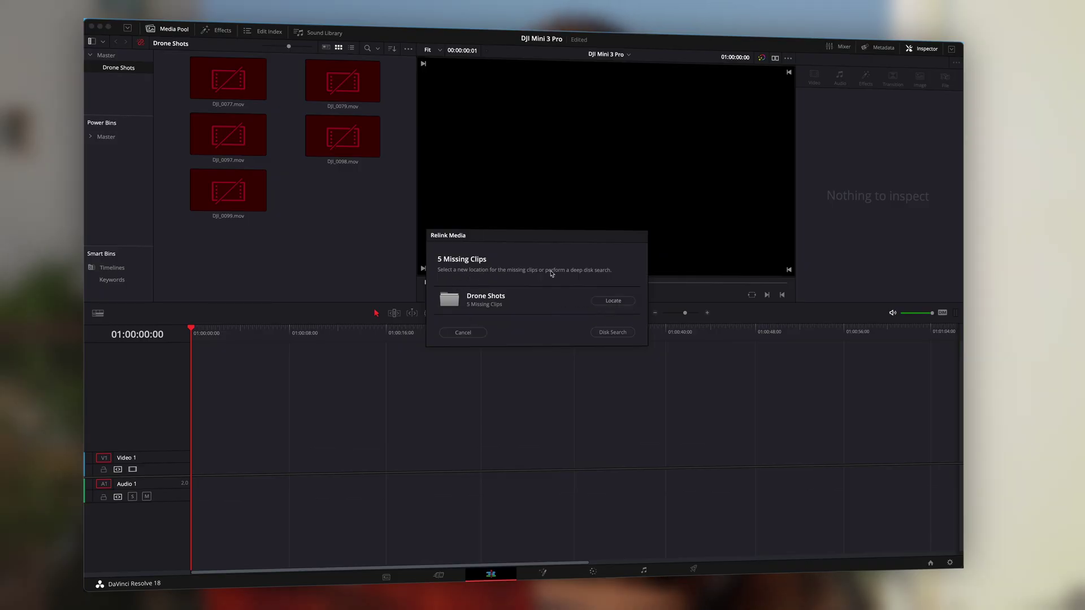
{"action": "left_click", "coordinate": [604, 302]}
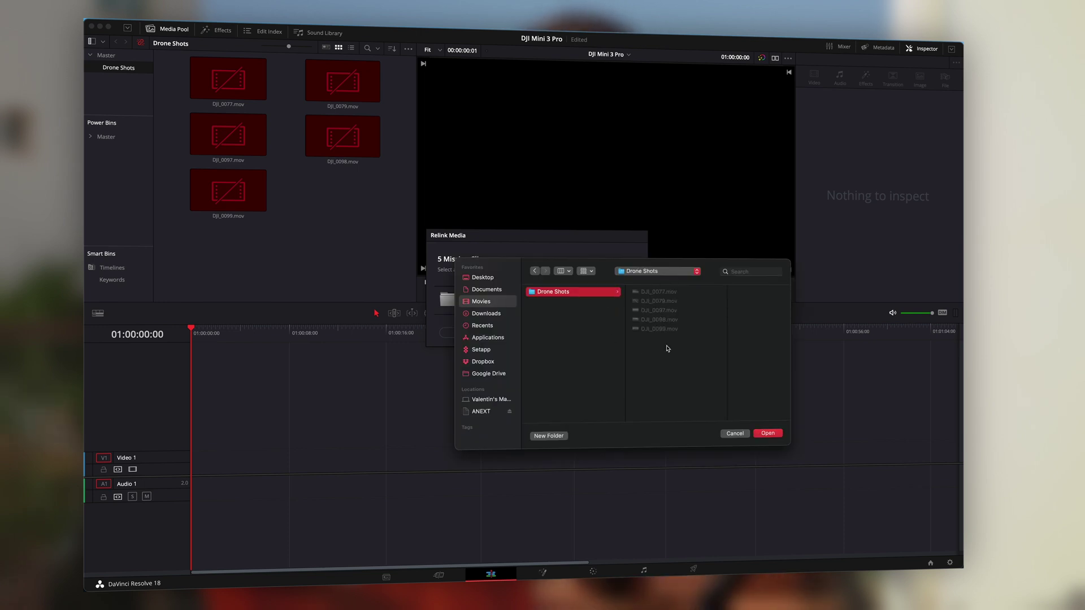
{"action": "left_click", "coordinate": [769, 433]}
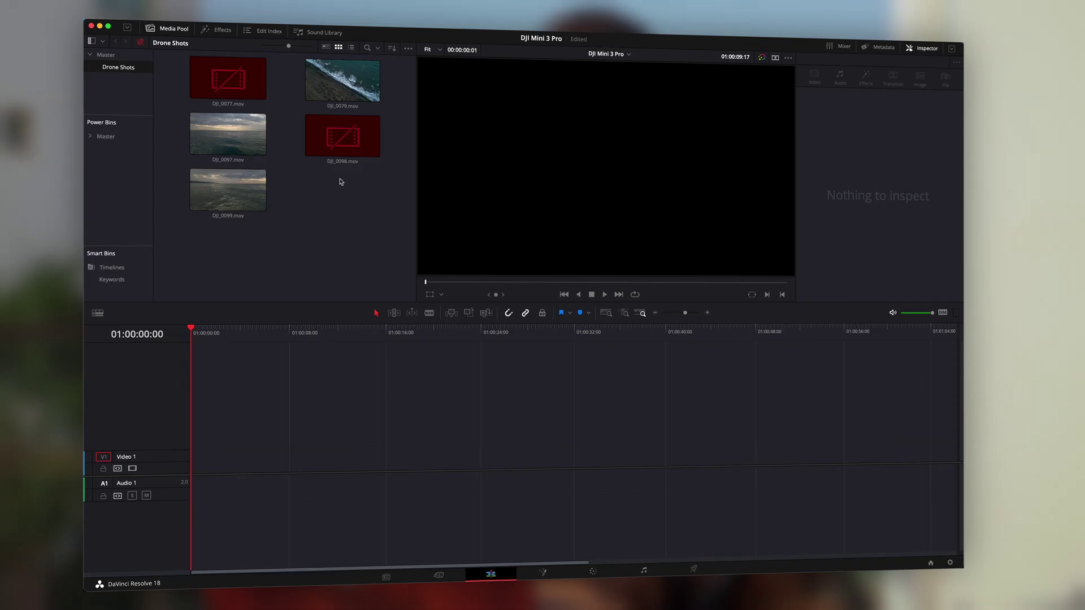
Step: Relink offline clips DJI_0098 and DJI_0077 to the Other Drone Shots folder on the Desktop
{"action": "left_click", "coordinate": [342, 137]}
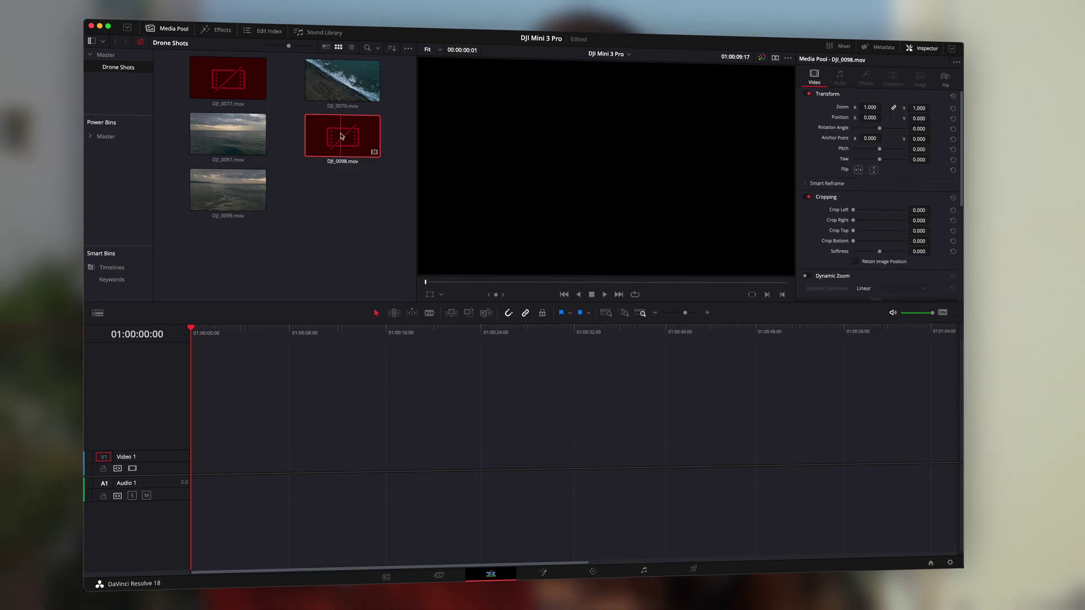
{"action": "left_click", "coordinate": [252, 83], "text": "super"}
{"action": "right_click", "coordinate": [252, 82]}
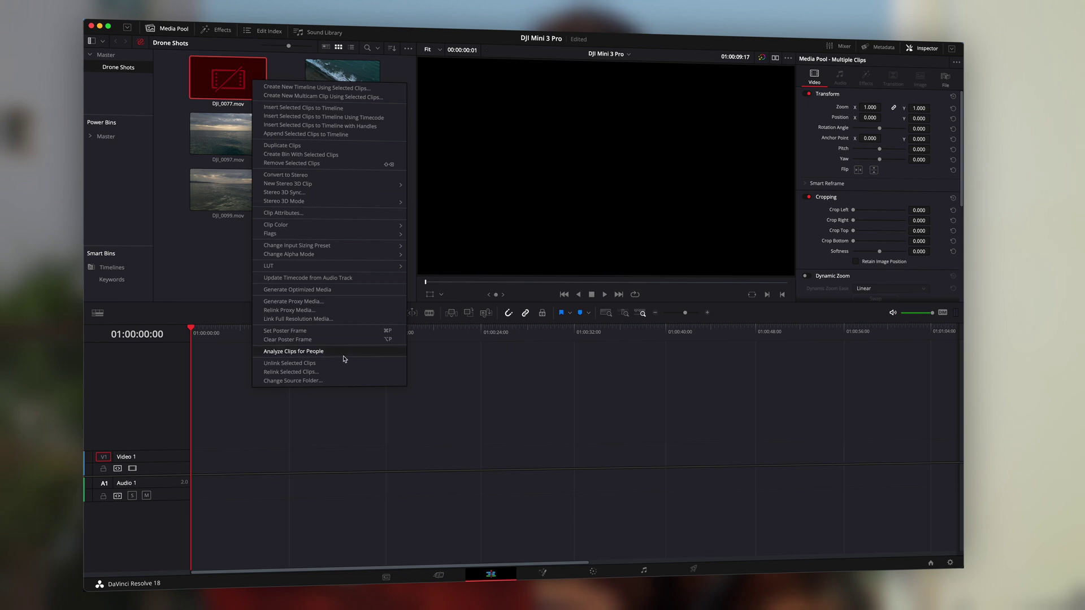
{"action": "left_click", "coordinate": [350, 373]}
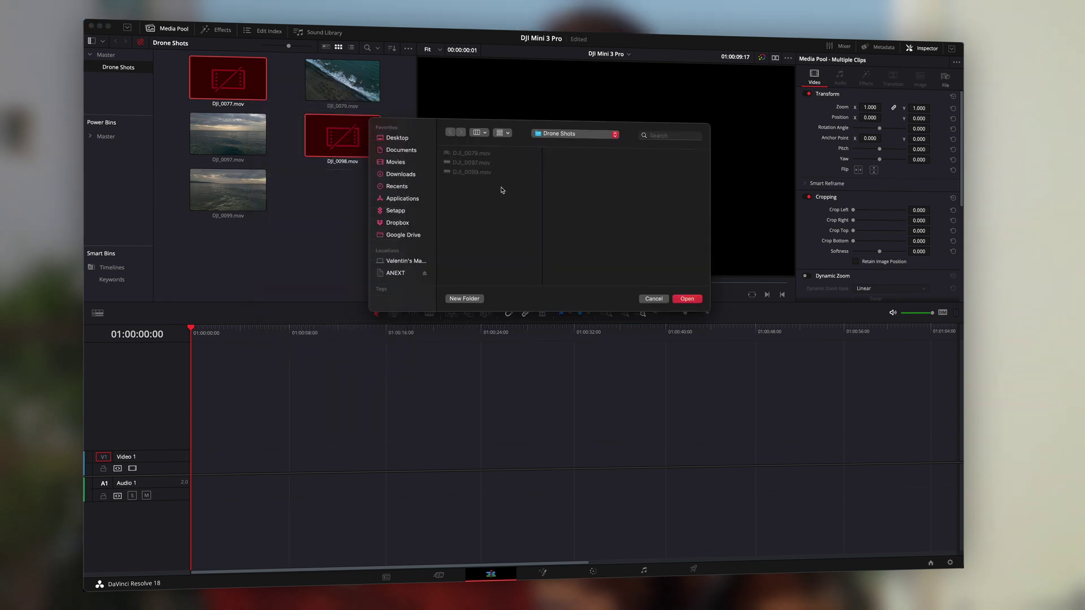
{"action": "key", "text": "super+Up"}
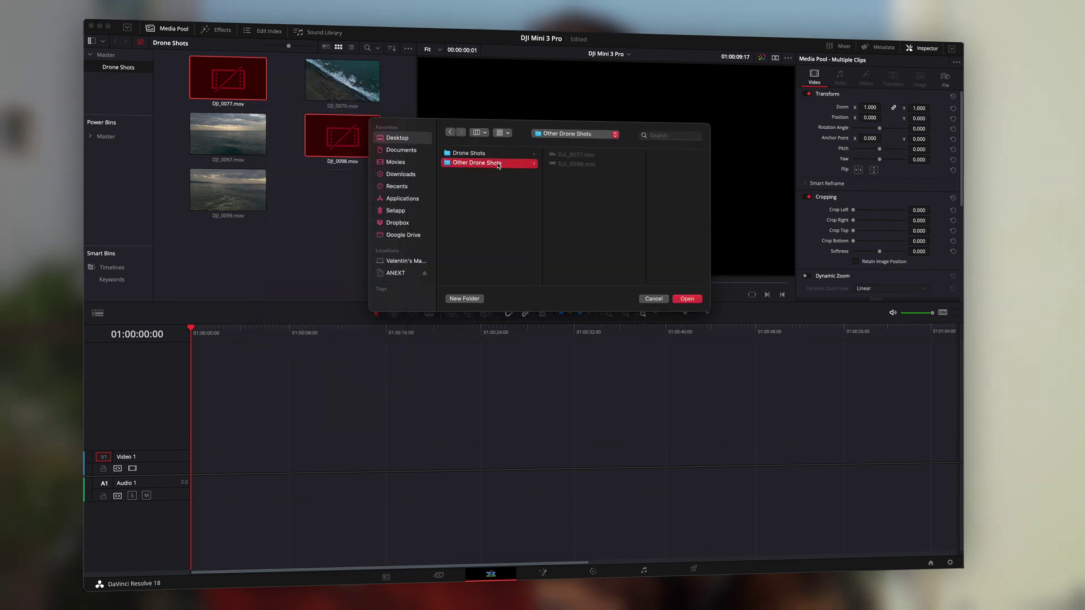
{"action": "left_click", "coordinate": [687, 300]}
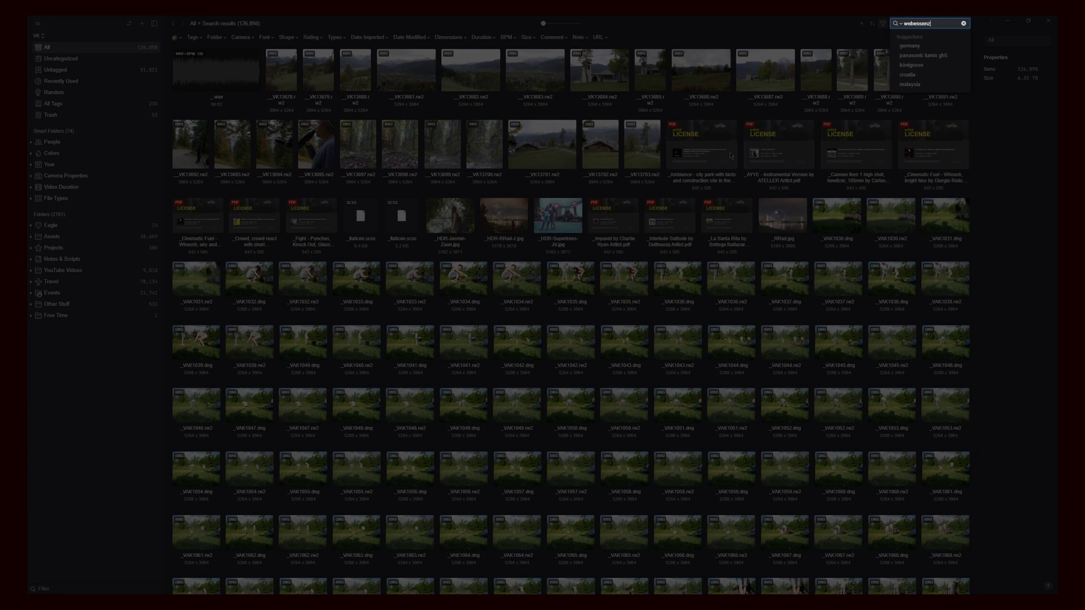
Step: Run the webessenz search across the whole Eagle library
{"action": "key", "text": "Return"}
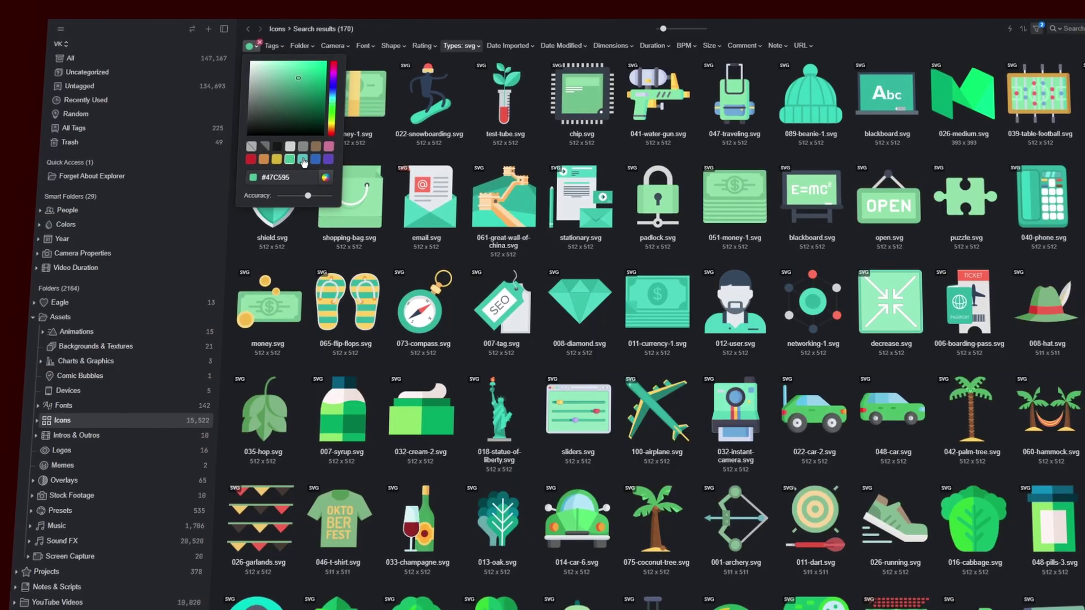
Step: Filter the icons by a teal colour, then switch to a bluer colour
{"action": "left_click", "coordinate": [304, 160]}
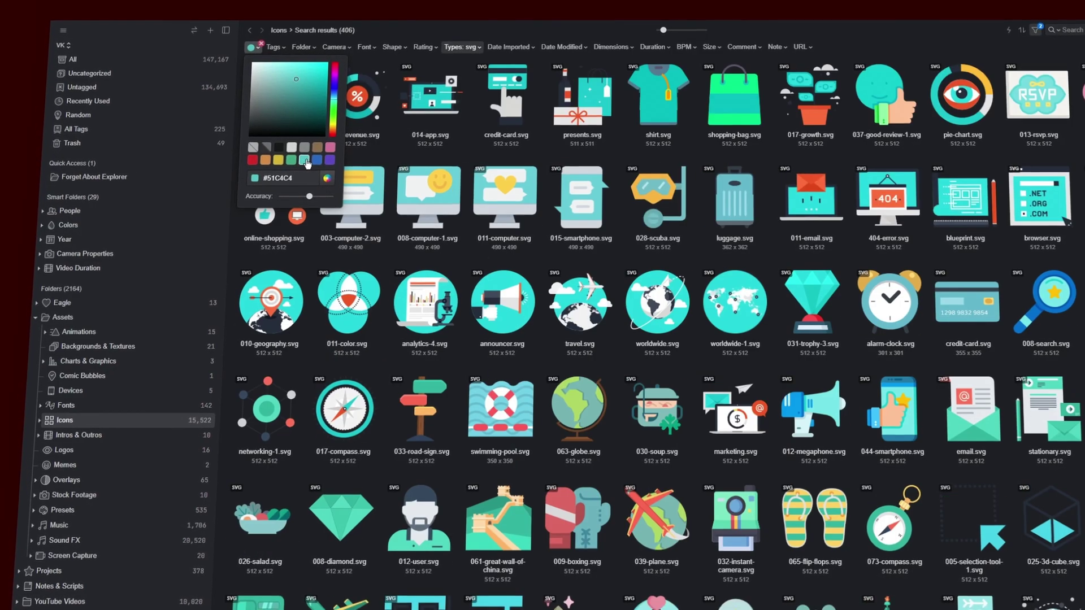
{"action": "left_click", "coordinate": [317, 160]}
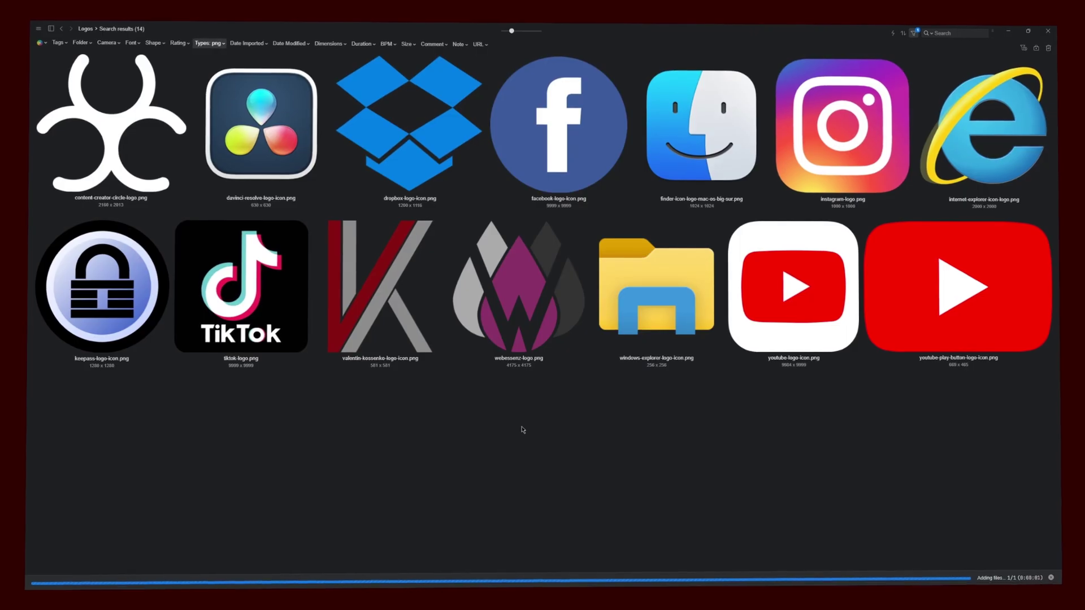
{"action": "key", "text": "ctrl+v"}
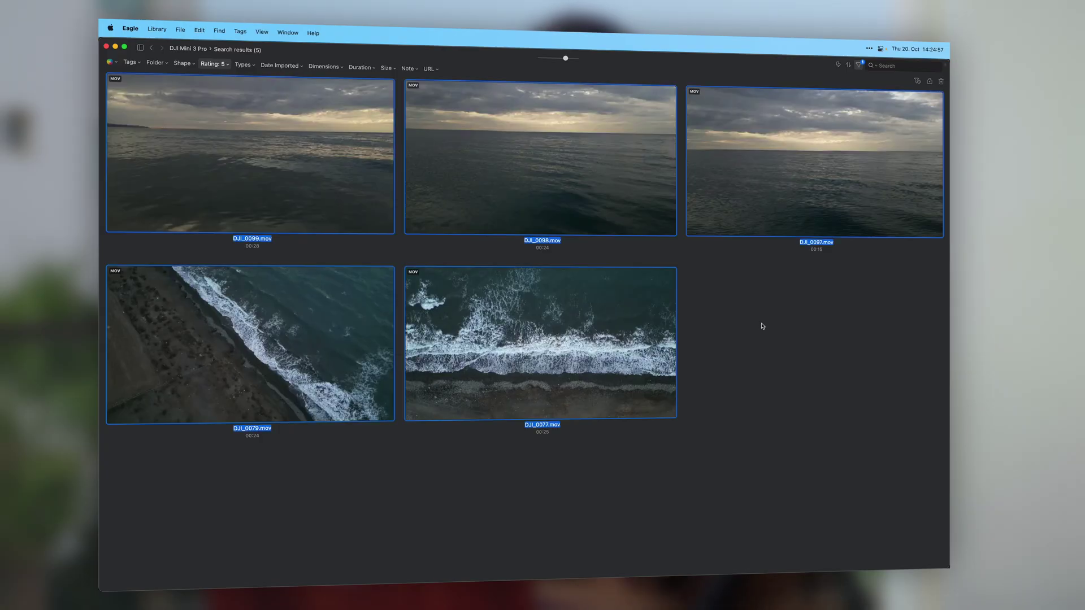
Step: Copy the five selected drone clips into the Documents Eagle library
{"action": "right_click", "coordinate": [625, 321]}
{"action": "mouse_move", "coordinate": [674, 367]}
{"action": "left_click", "coordinate": [776, 379]}
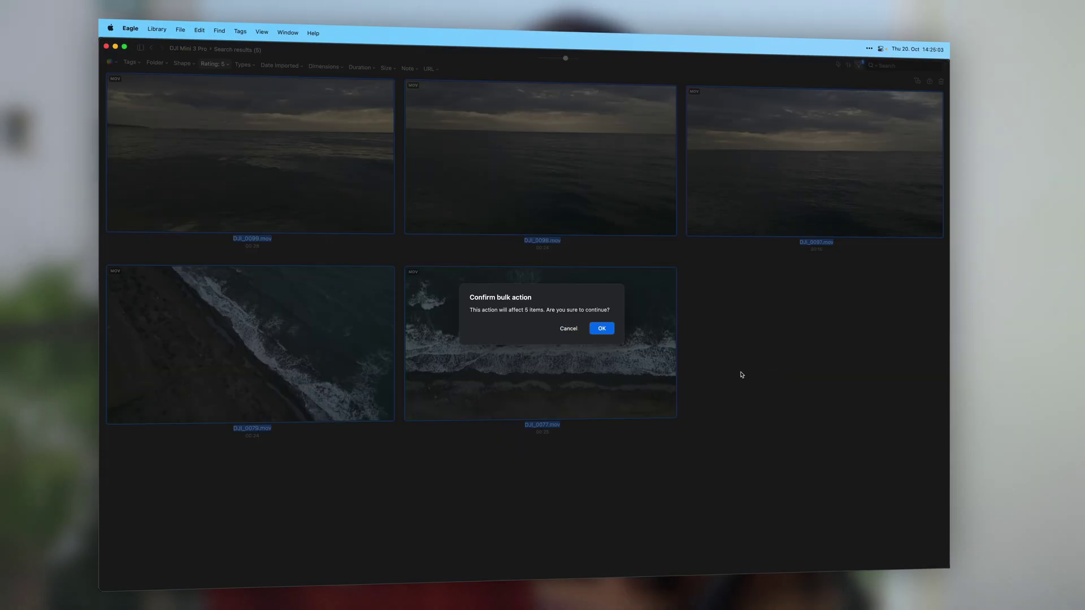
{"action": "left_click", "coordinate": [601, 329]}
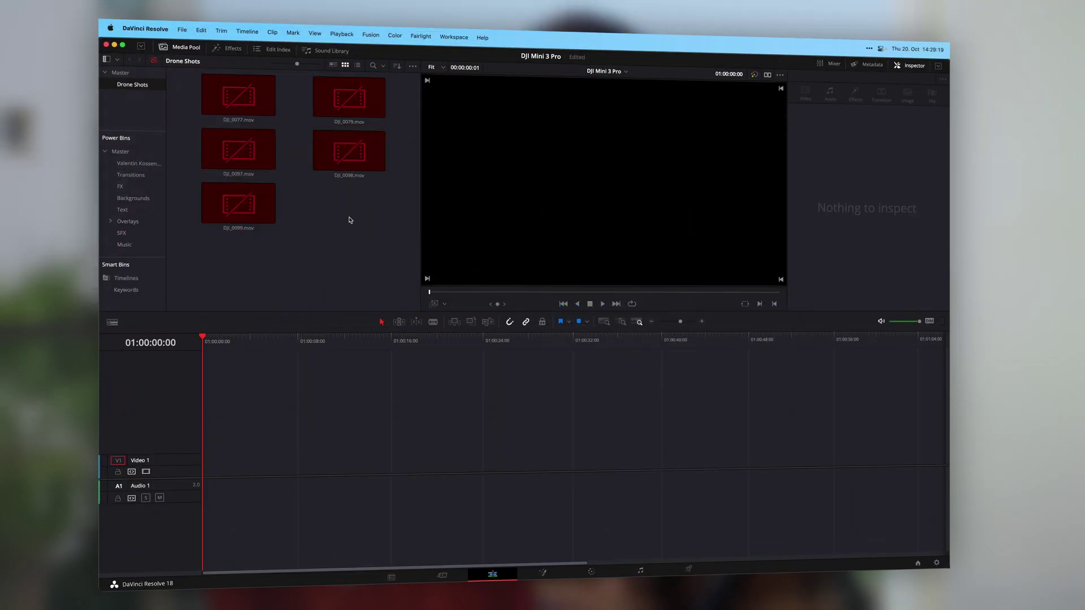
Step: Relink the offline Resolve clips to the Eagle library's images folder
{"action": "right_click", "coordinate": [259, 212]}
{"action": "left_click", "coordinate": [300, 475]}
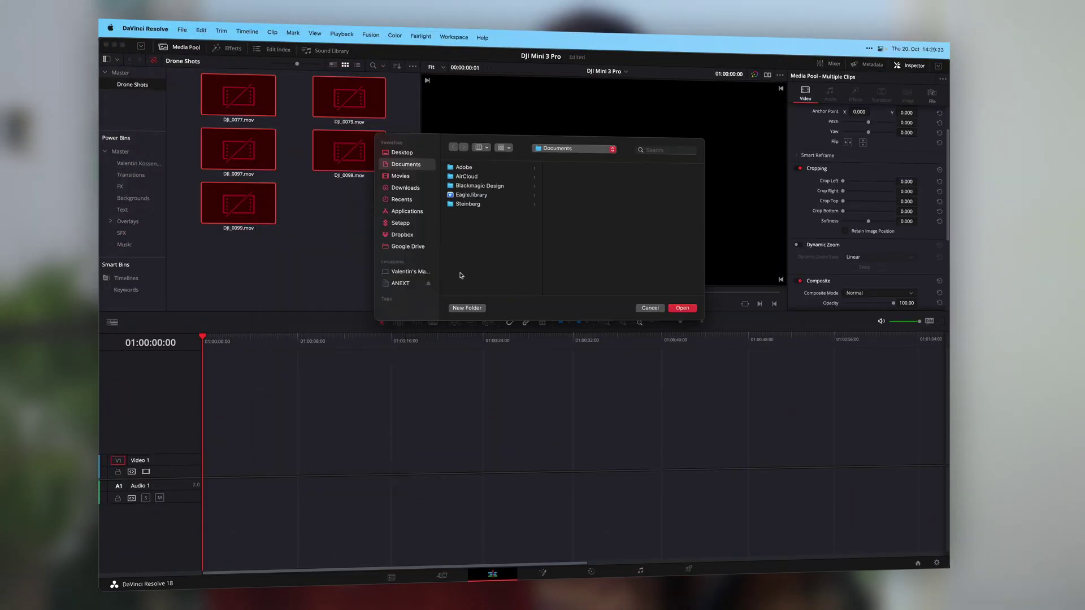
{"action": "left_click", "coordinate": [497, 198]}
{"action": "left_click", "coordinate": [543, 187]}
{"action": "left_click", "coordinate": [681, 309]}
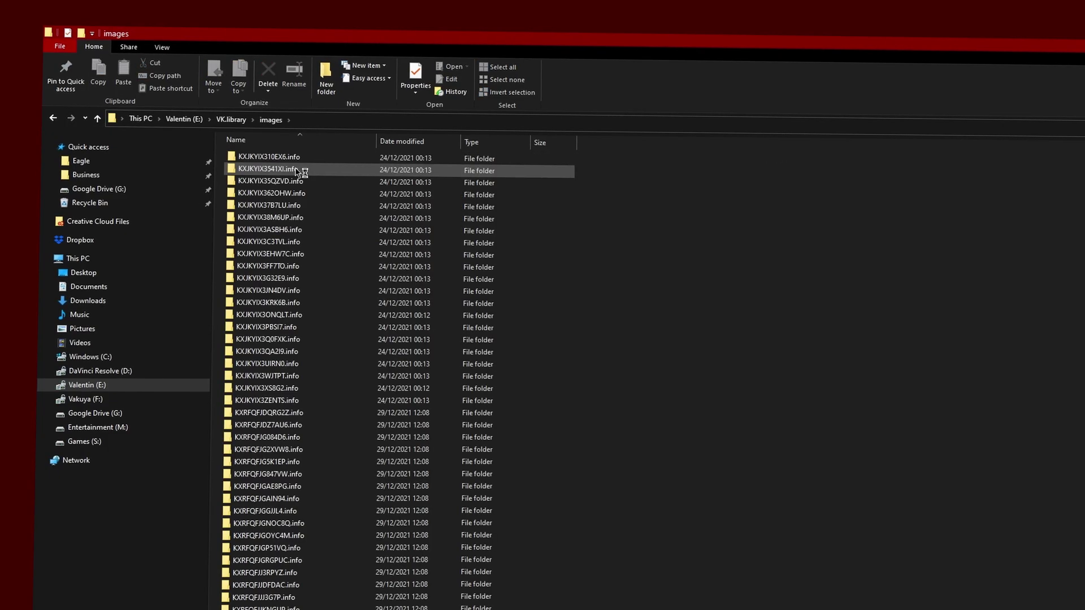
Step: Open metadata.json in KXJKYIX3ASBH6.info and format it as indented JSON, noting the 3840 value
{"action": "double_click", "coordinate": [311, 161]}
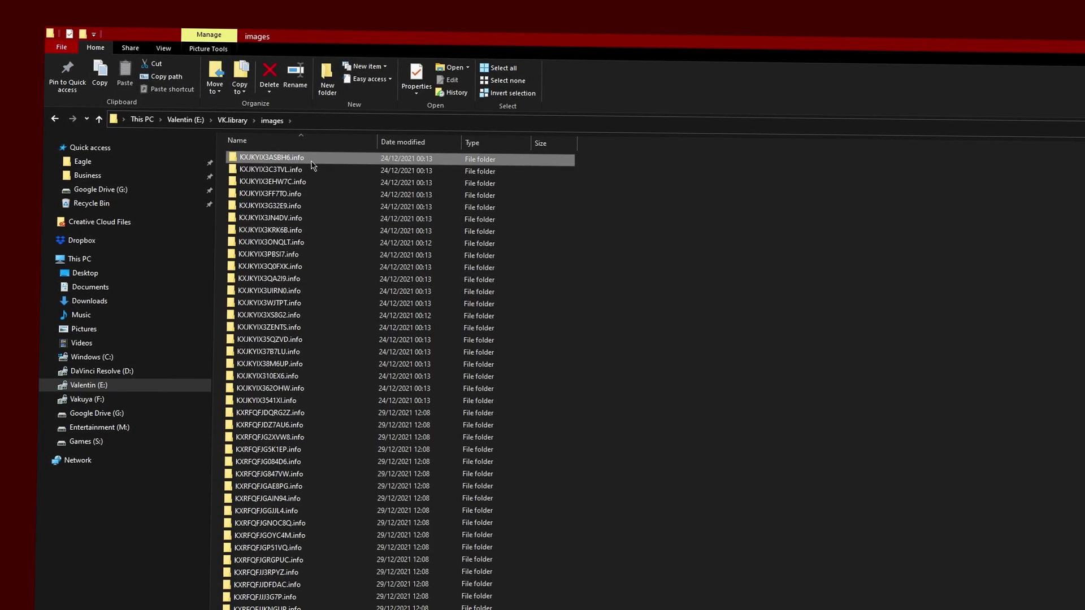
{"action": "double_click", "coordinate": [364, 179]}
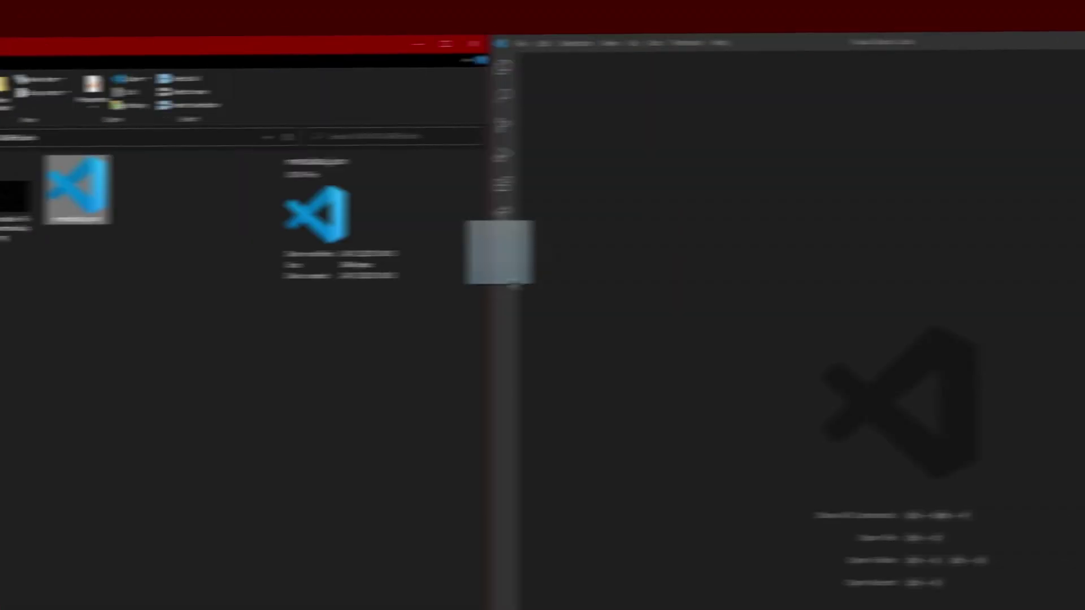
{"action": "key", "text": "ctrl+a"}
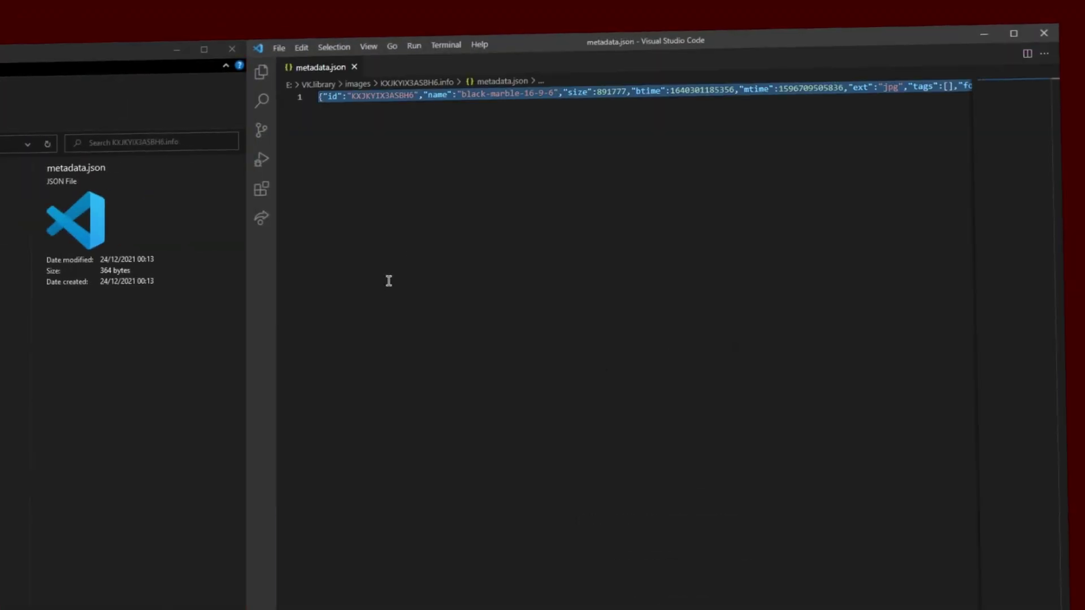
{"action": "key", "text": "shift+alt+f"}
{"action": "left_click", "coordinate": [389, 281]}
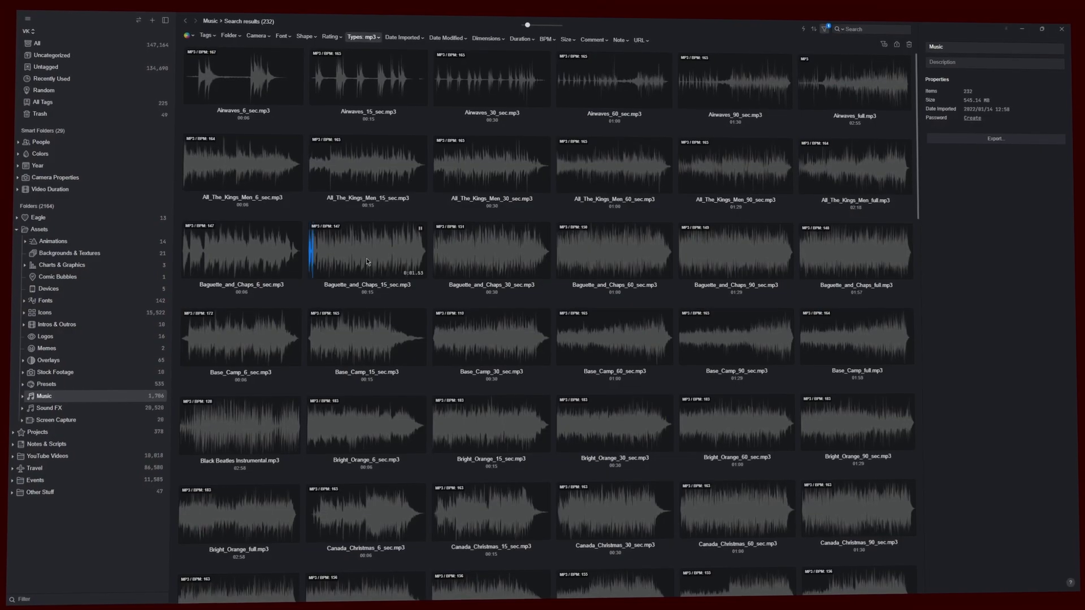
Step: Preview Baguette_and_Chaps_15_sec.mp3 and Base_Camp_30_sec.mp3, then highlight 'No subscription' and 'Free updates'
{"action": "left_click", "coordinate": [370, 258]}
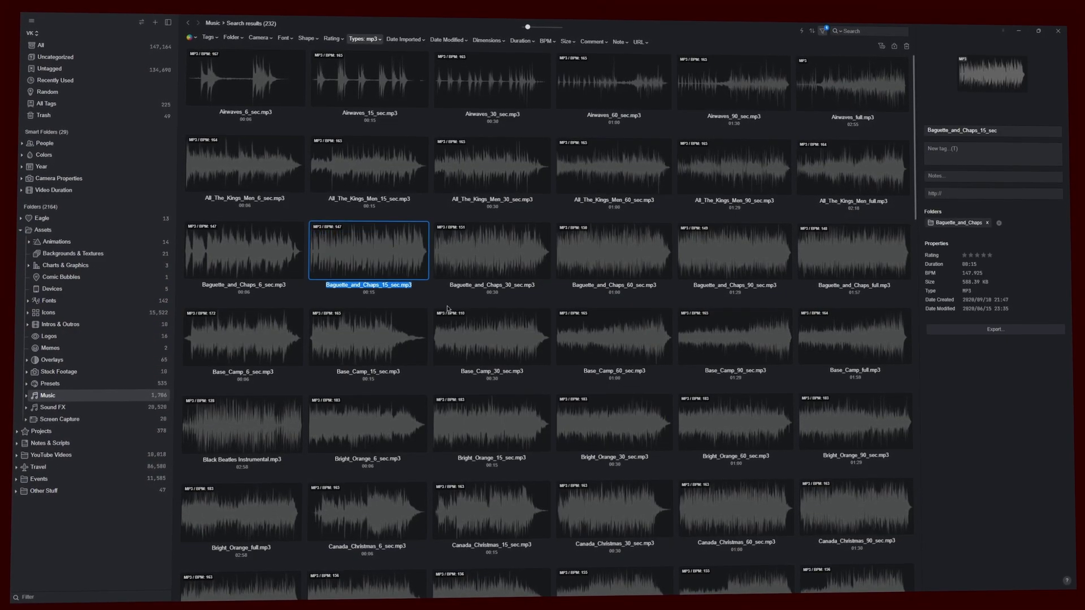
{"action": "left_click", "coordinate": [516, 346]}
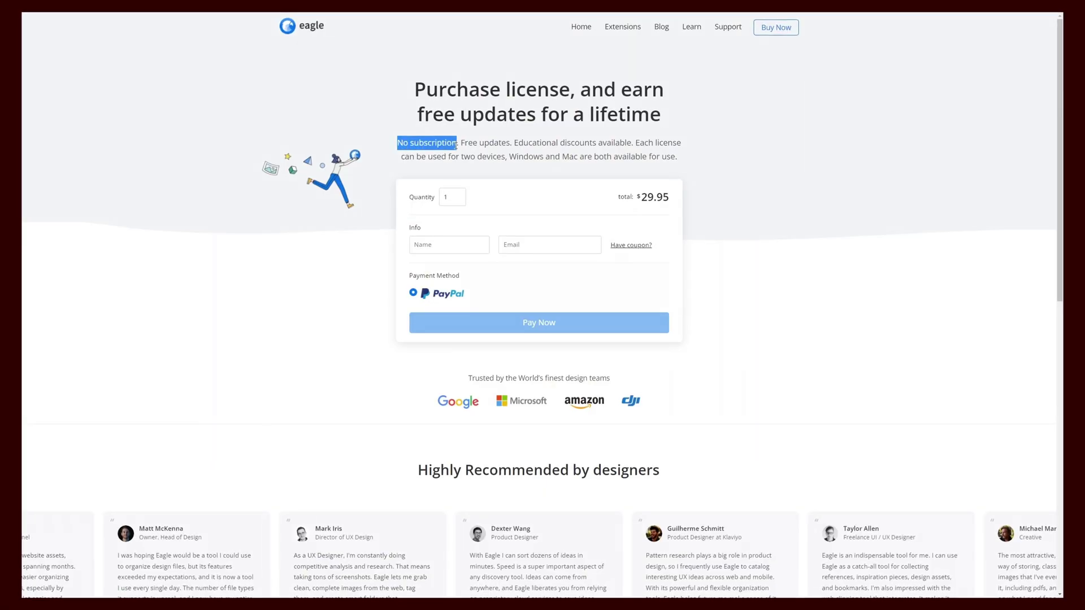
{"action": "left_click_drag", "start_coordinate": [456, 145], "coordinate": [459, 145]}
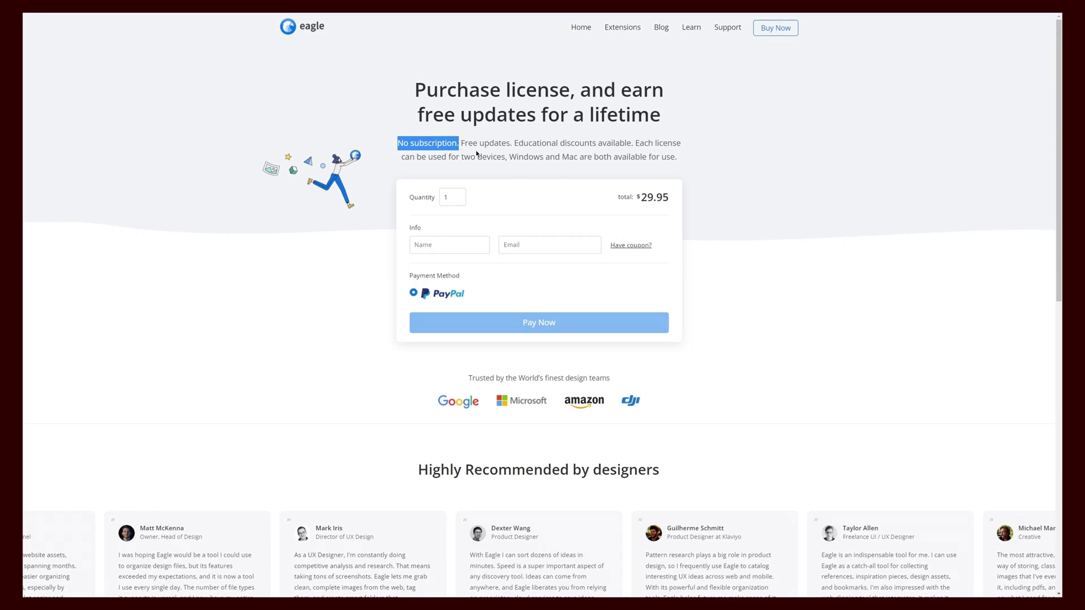
{"action": "left_click_drag", "start_coordinate": [481, 143], "coordinate": [513, 144]}
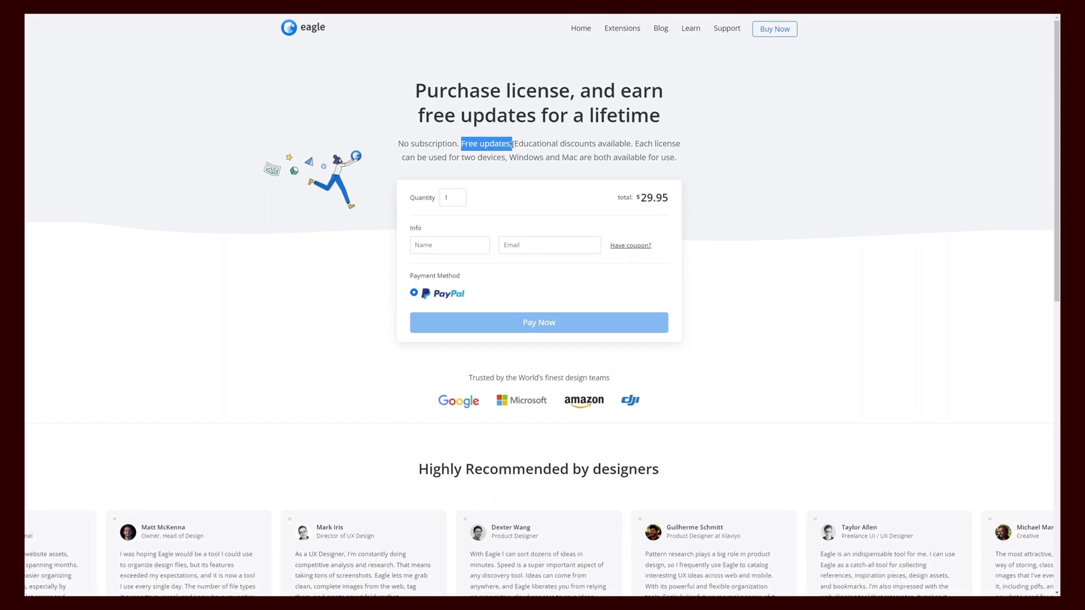